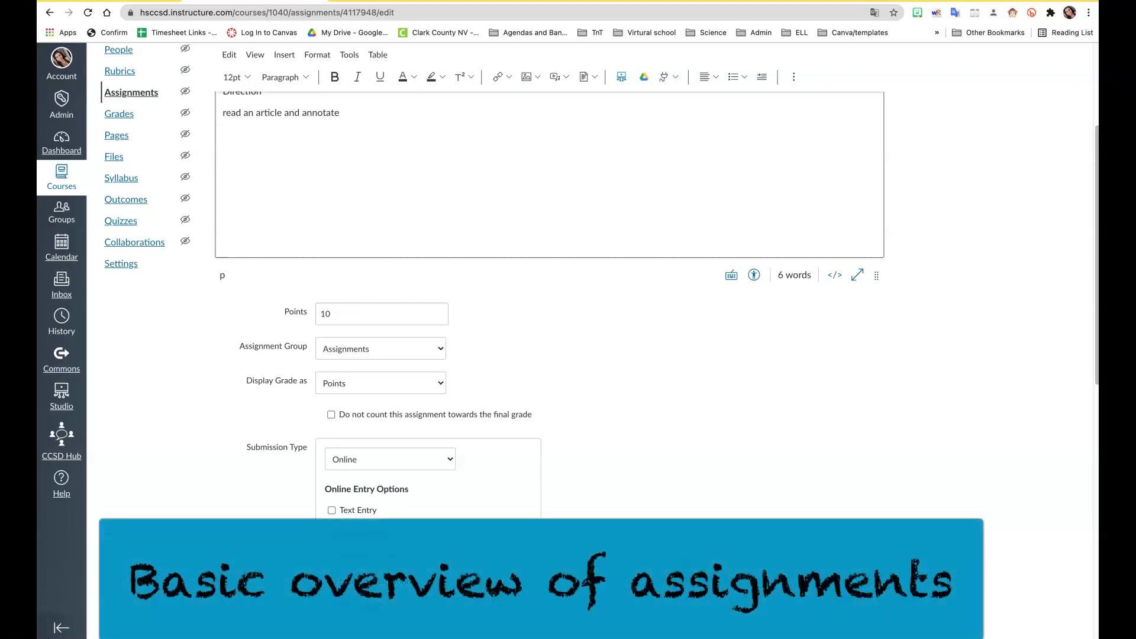
Select the description text and toggle the raw HTML view on and back off.
scroll(229, 254, "down", 1)
scroll(228, 253, "up", 4)
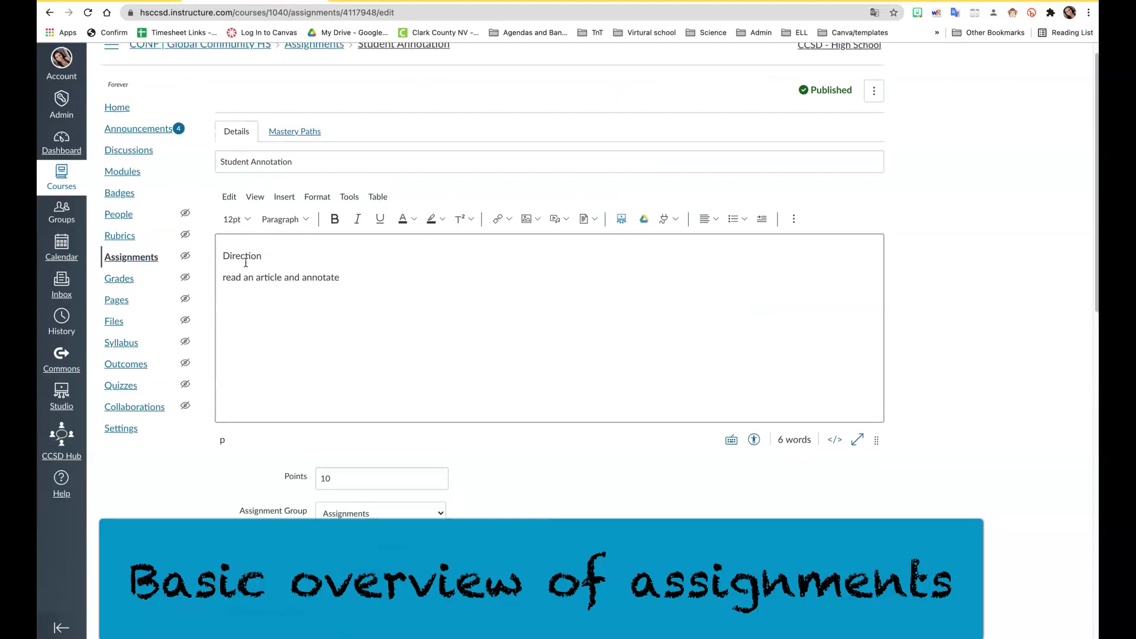
mouse_move(229, 253)
left_mouse_down()
mouse_move(338, 259)
mouse_move(394, 302)
left_mouse_up()
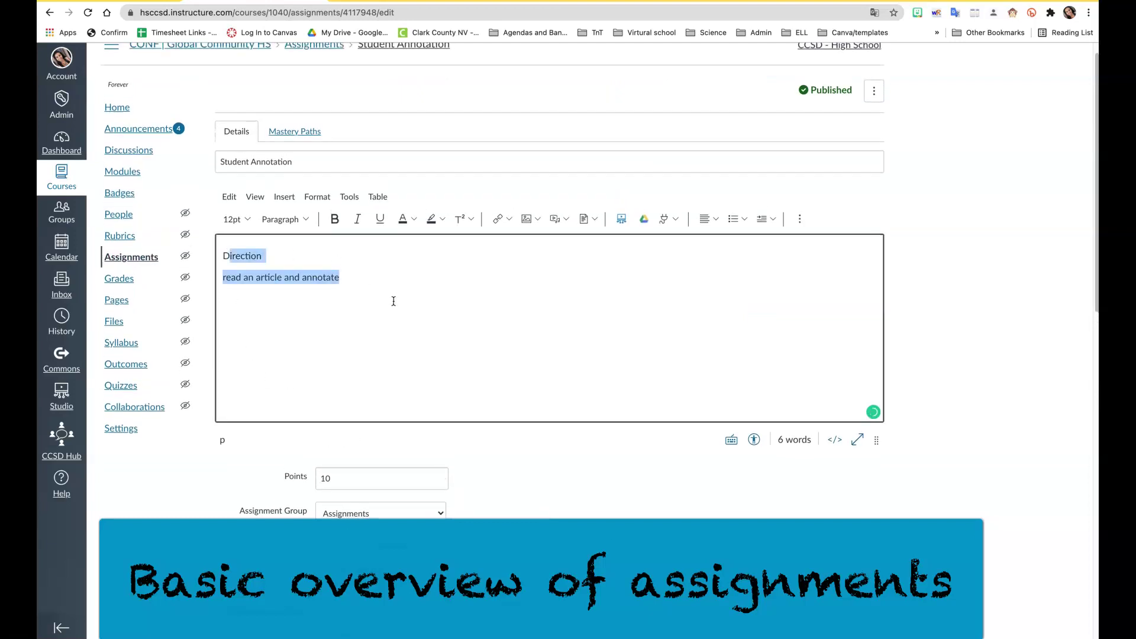
left_click(834, 441)
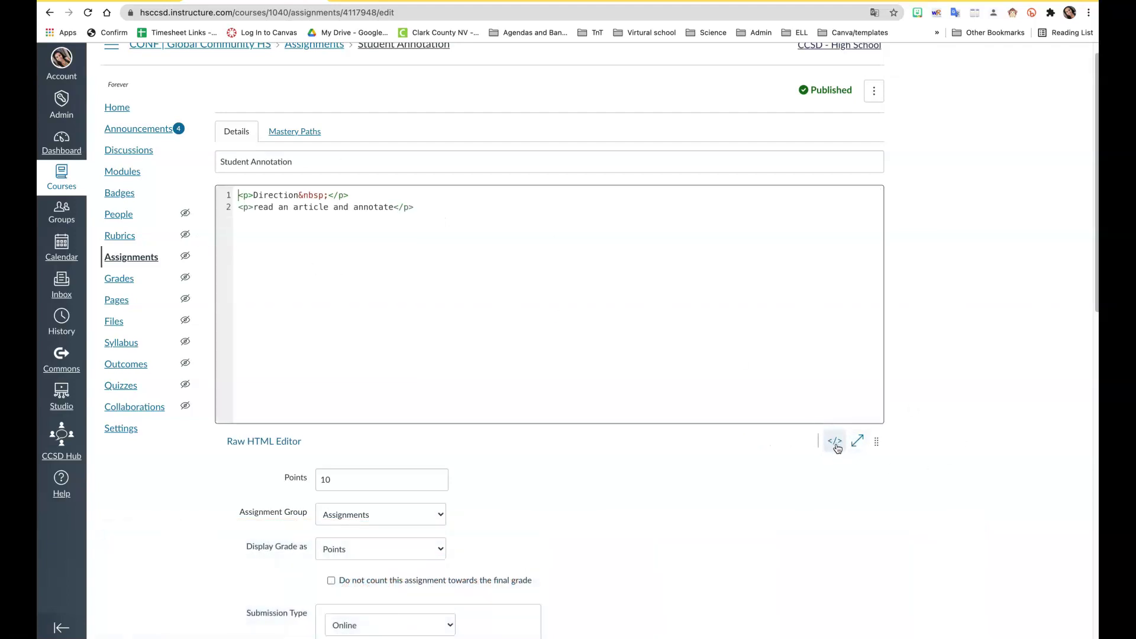
left_click(837, 447)
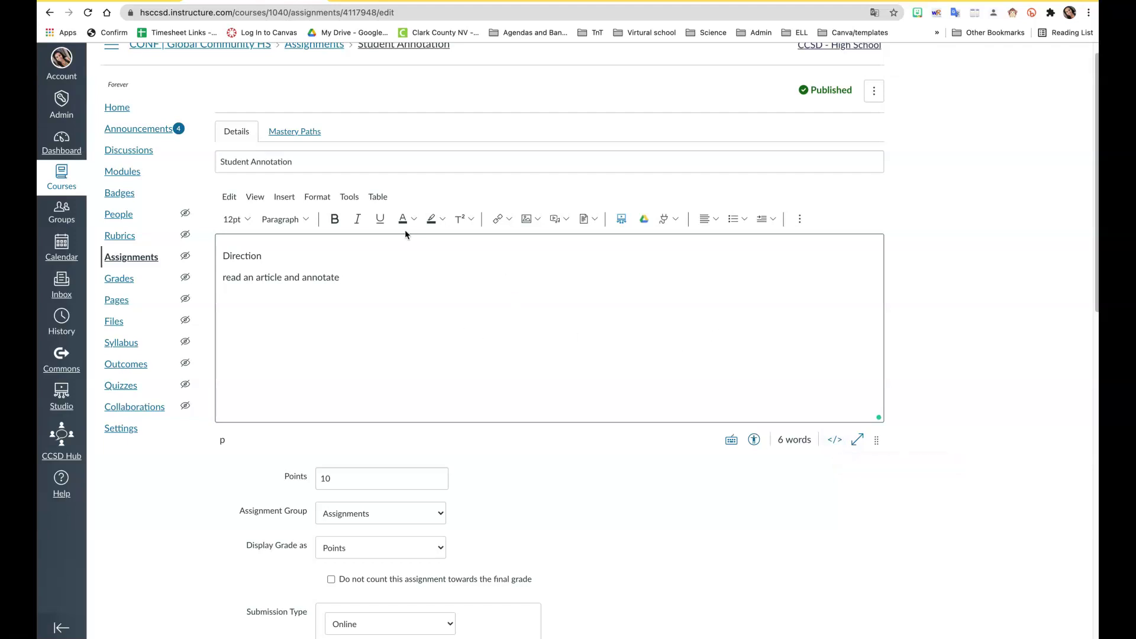
Browse the editor's link, image, media and document insert options without inserting anything.
left_click(505, 221)
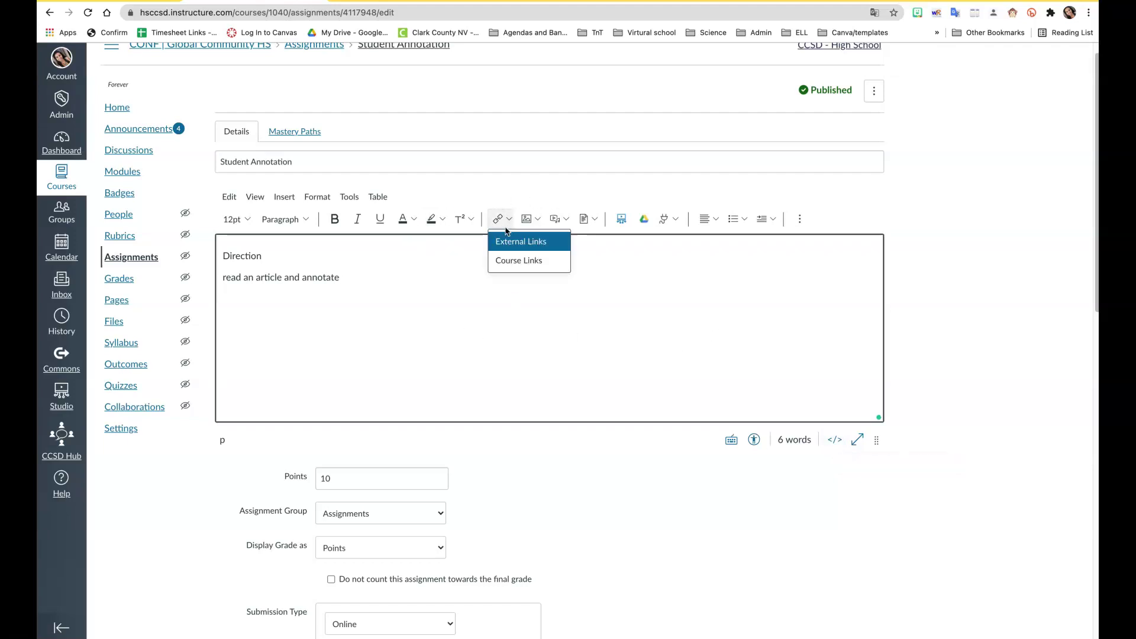
left_click(518, 334)
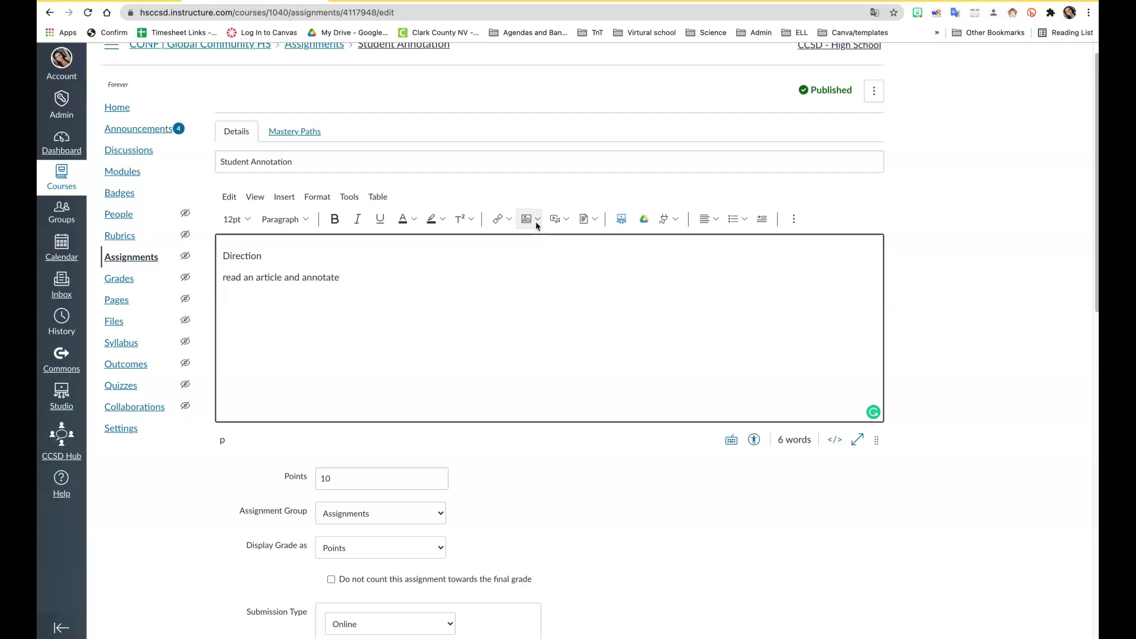
left_click(535, 222)
left_click(567, 222)
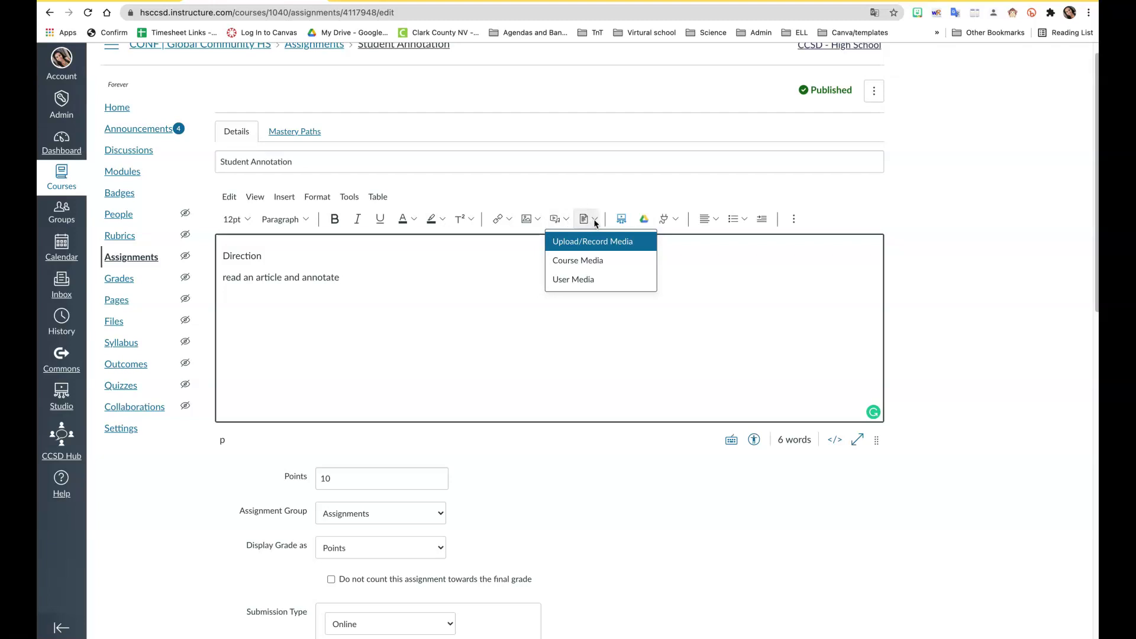
left_click(595, 222)
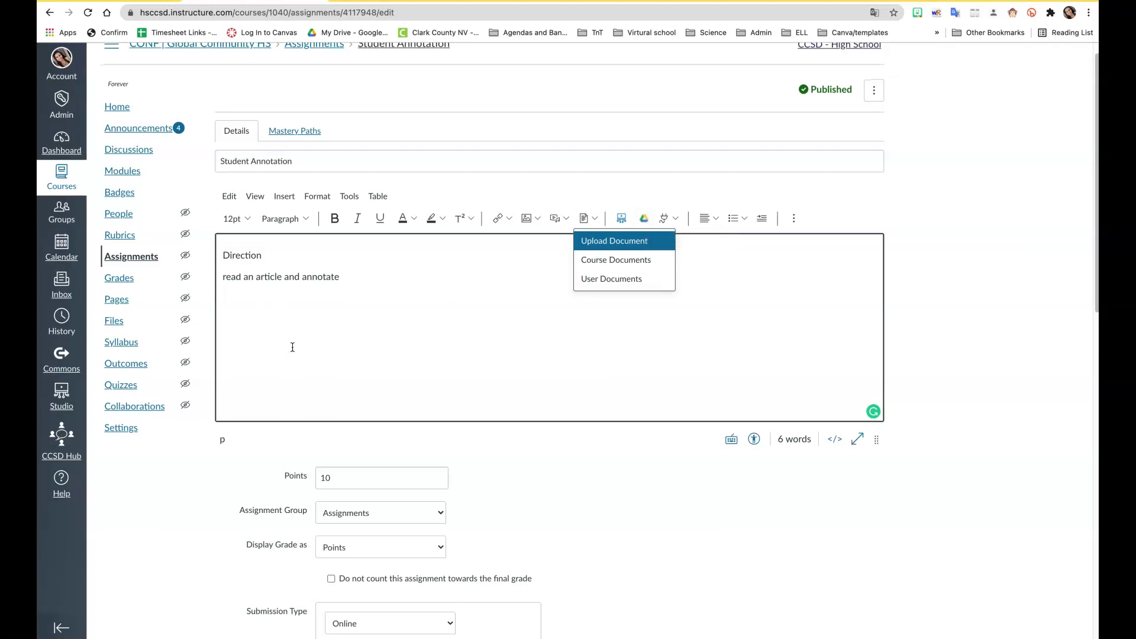
scroll(291, 345, "down", 3)
left_click(295, 298)
Review the Points, Assignment Group and Display Grade settings, keeping the grade displayed as Points.
left_click(351, 396)
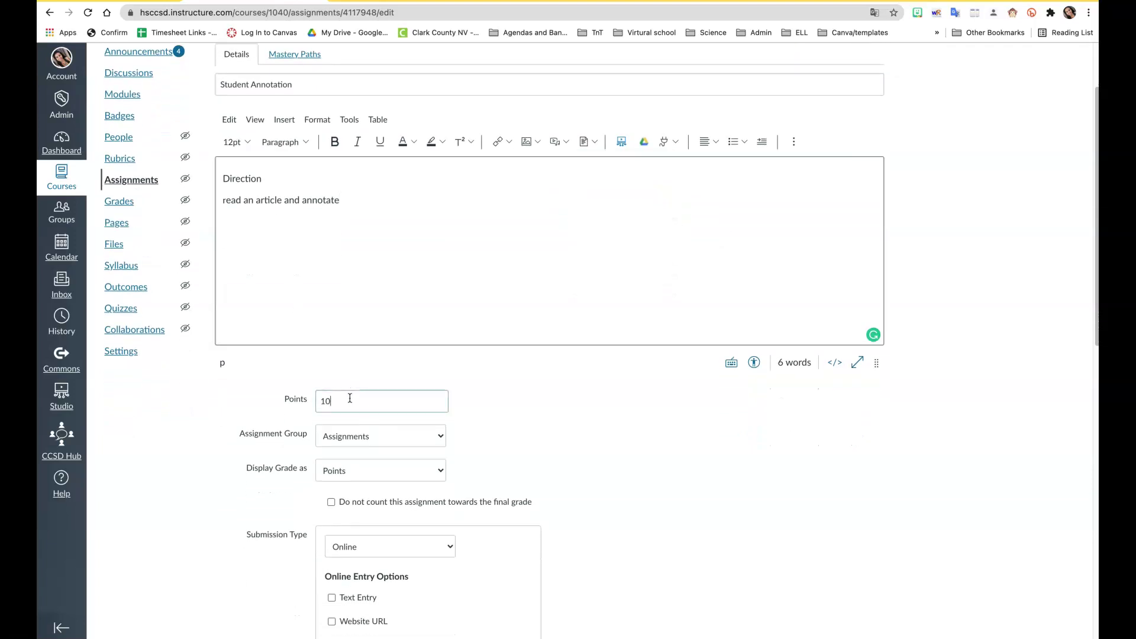
left_click(367, 446)
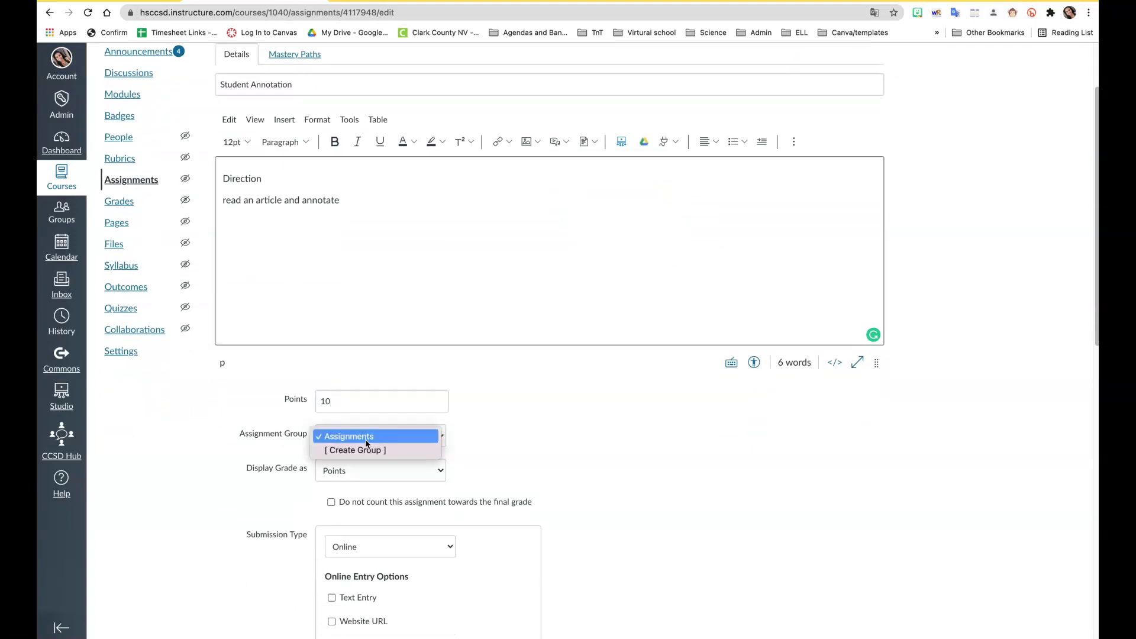
left_click(529, 426)
left_click(394, 474)
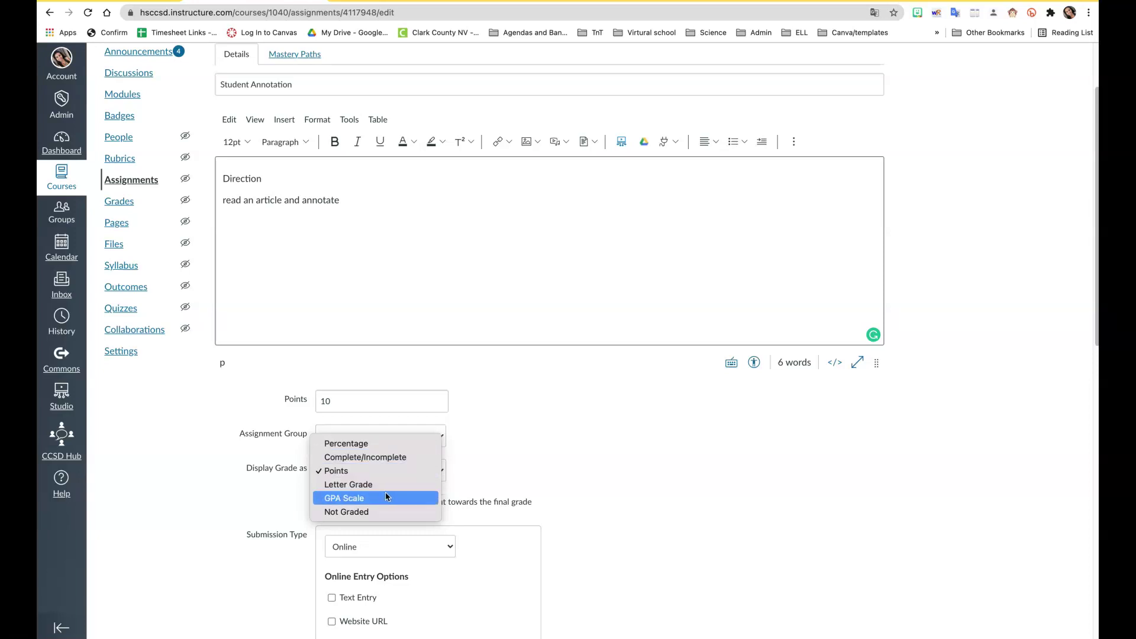
left_click(558, 467)
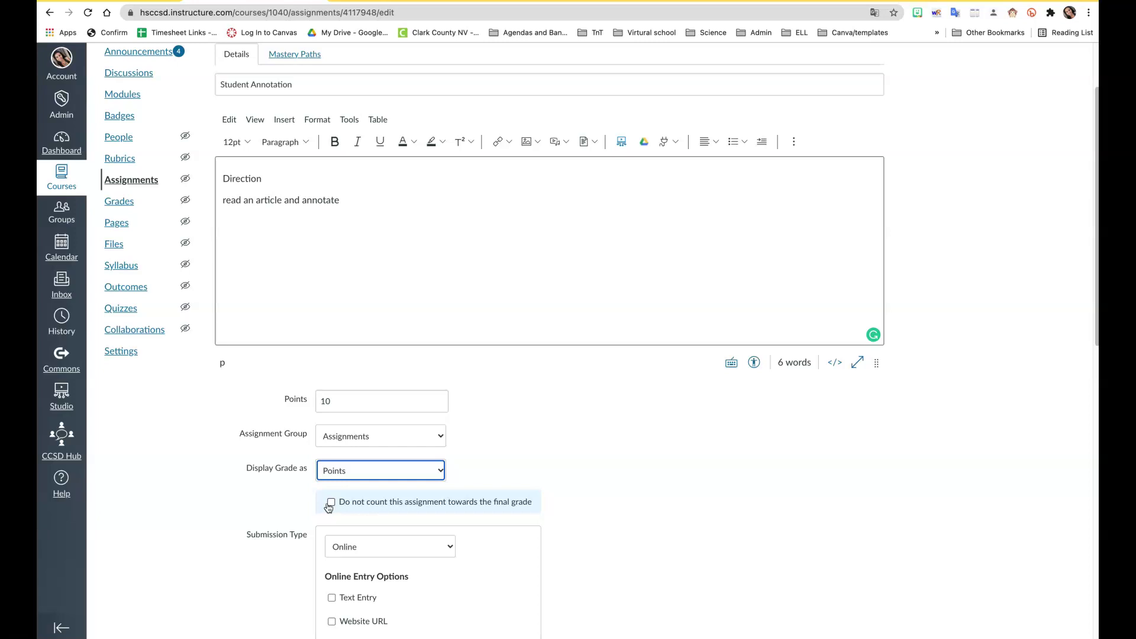
Switch the submission type to No Submission, then back to Online.
scroll(329, 508, "down", 3)
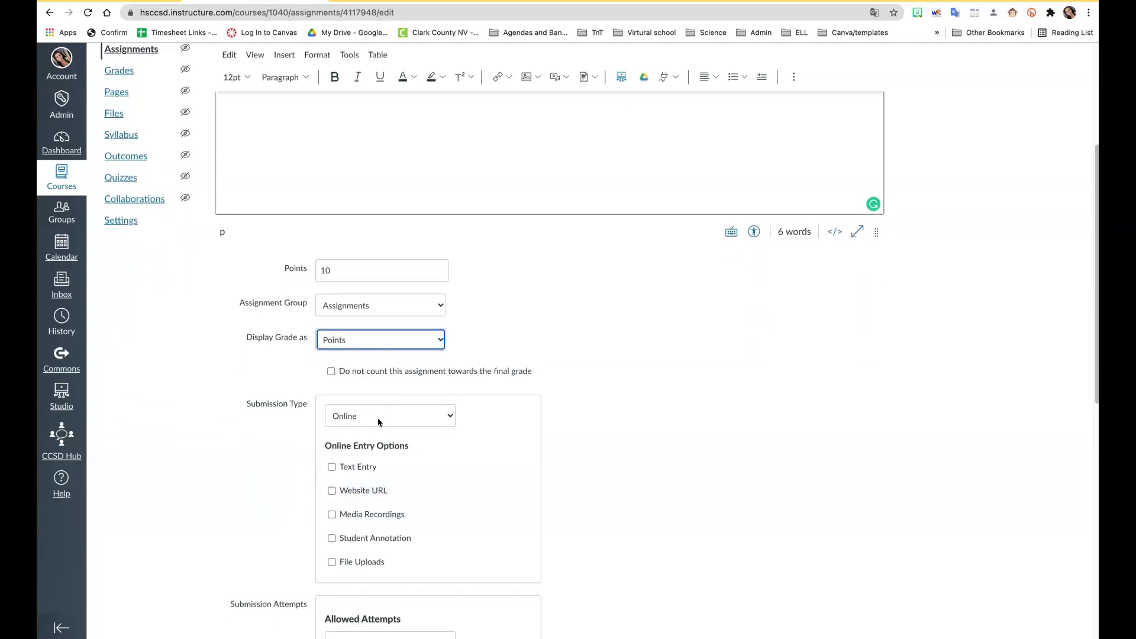
left_click(380, 422)
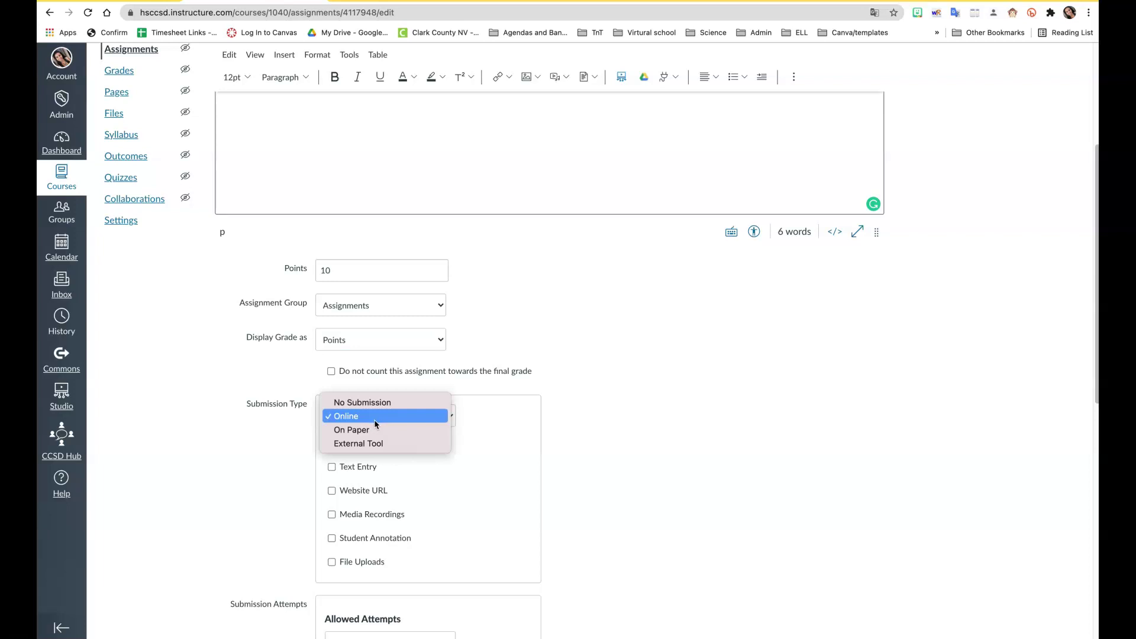
left_click(377, 402)
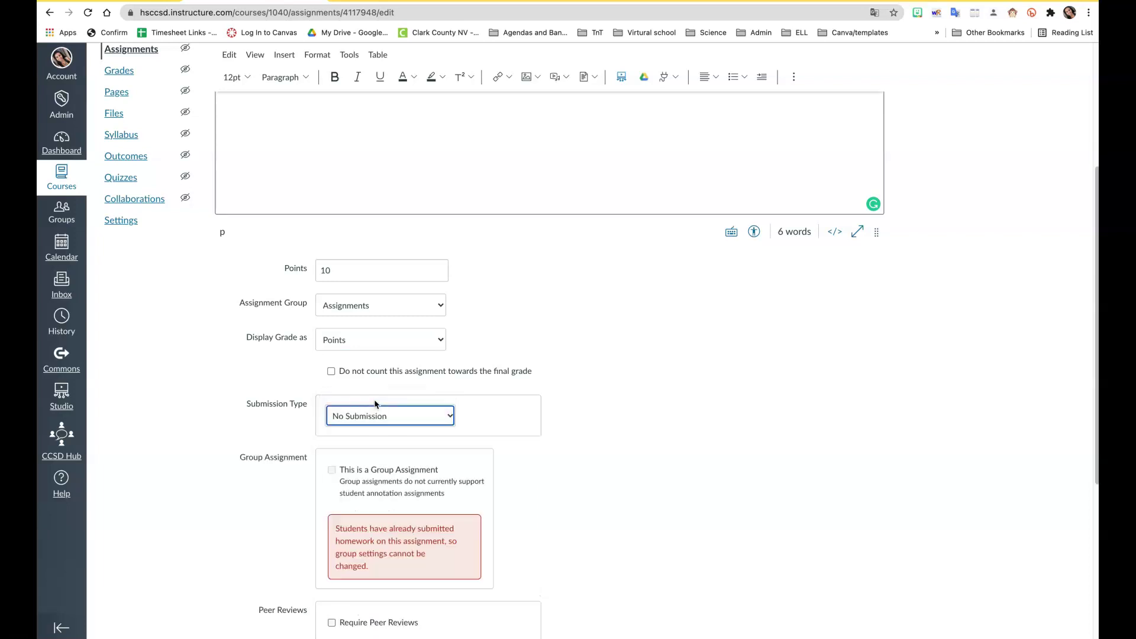
left_click(376, 423)
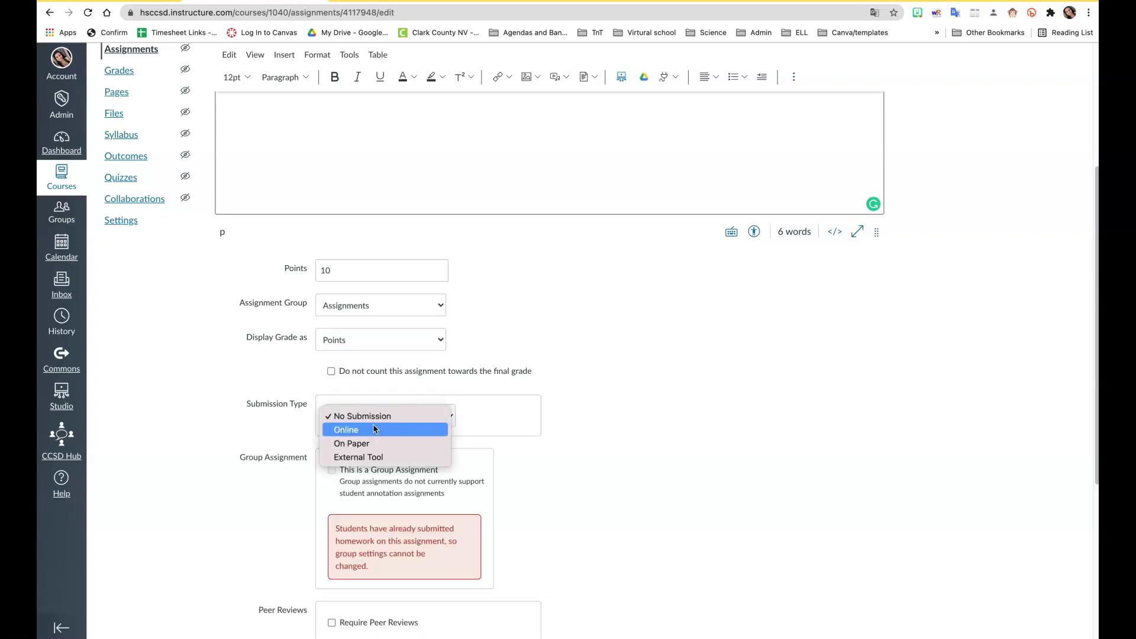
left_click(374, 430)
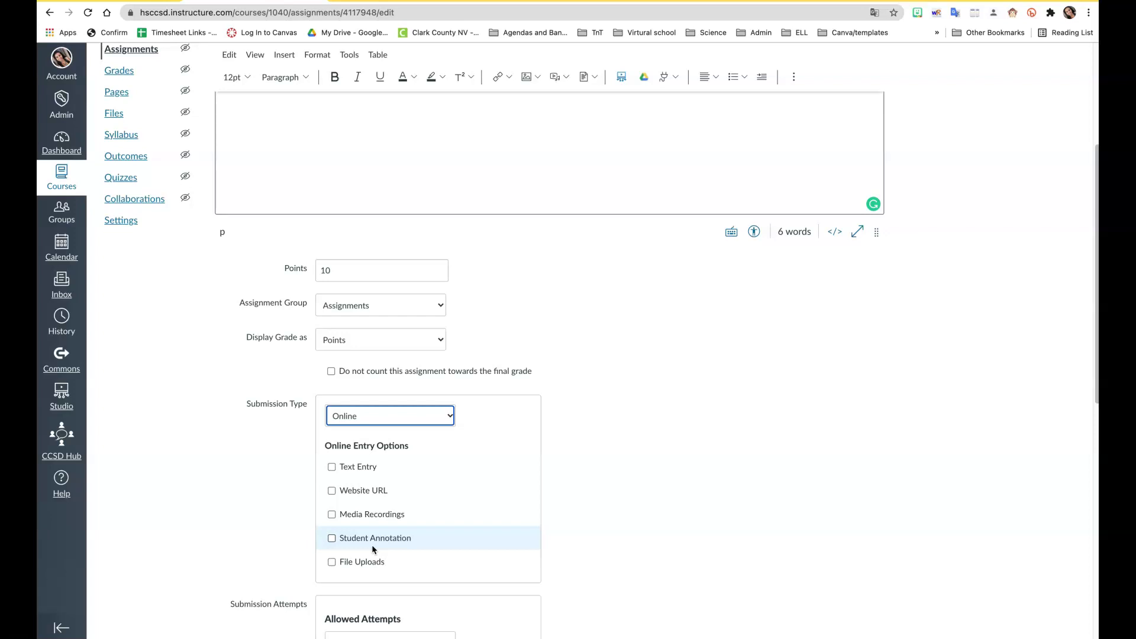
Change Allowed Attempts from Limited to Unlimited.
scroll(371, 548, "down", 3)
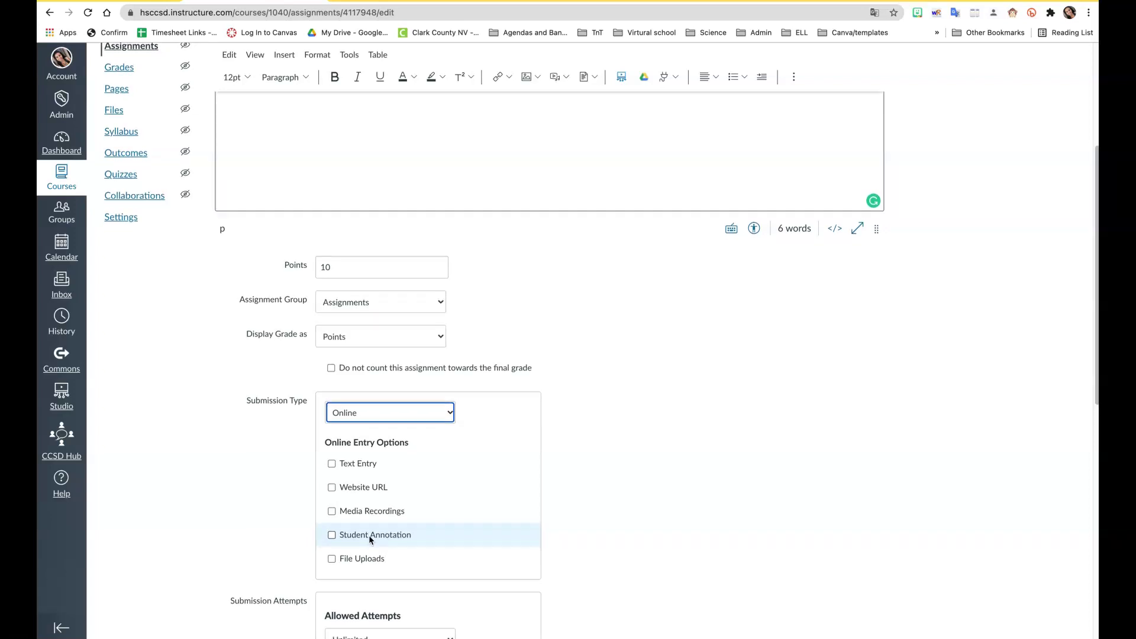
scroll(368, 535, "down", 2)
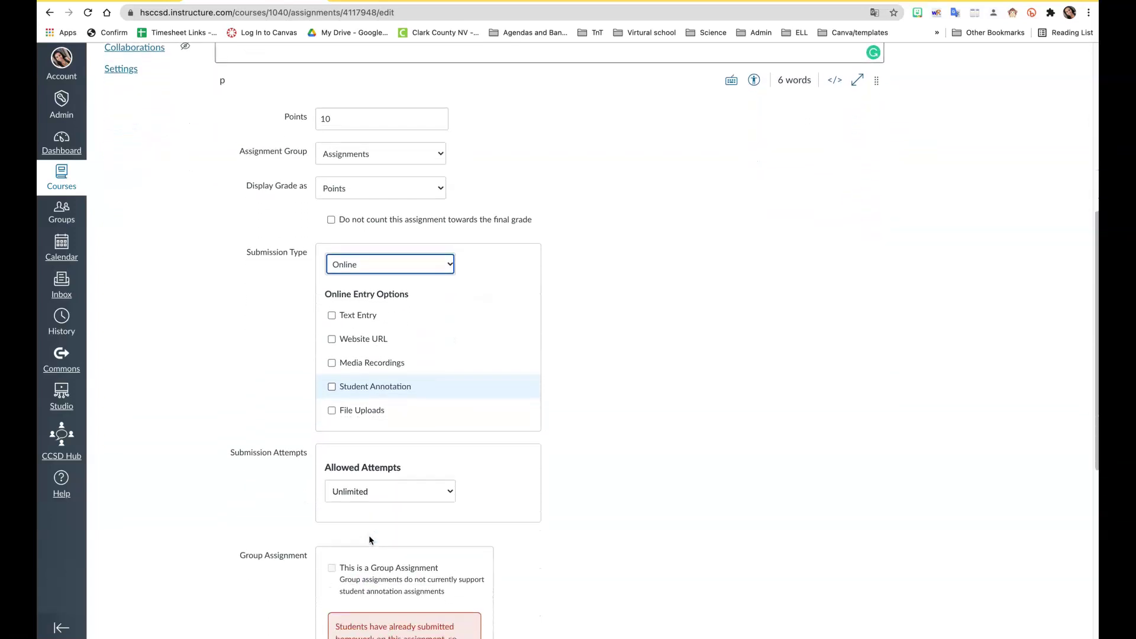
left_click(374, 490)
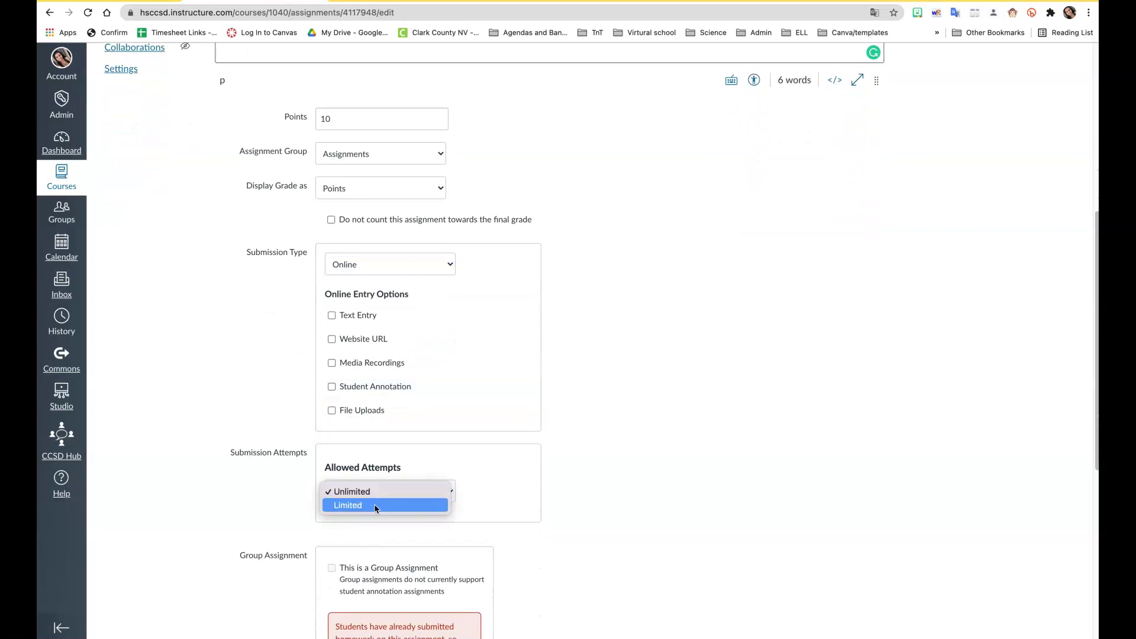
left_click(376, 507)
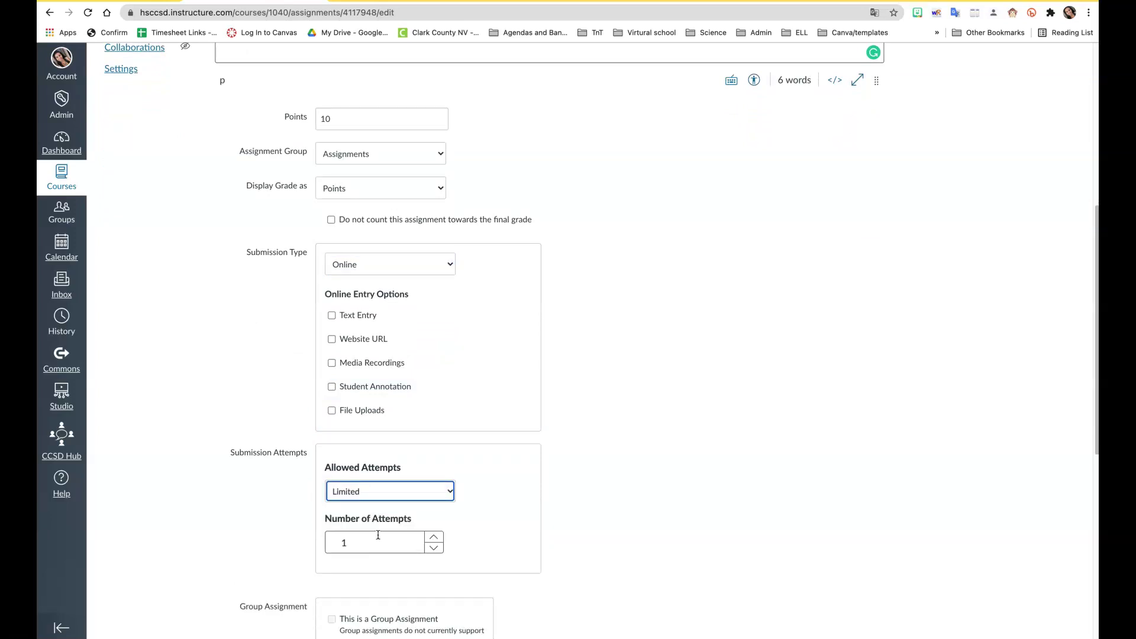
left_click(398, 496)
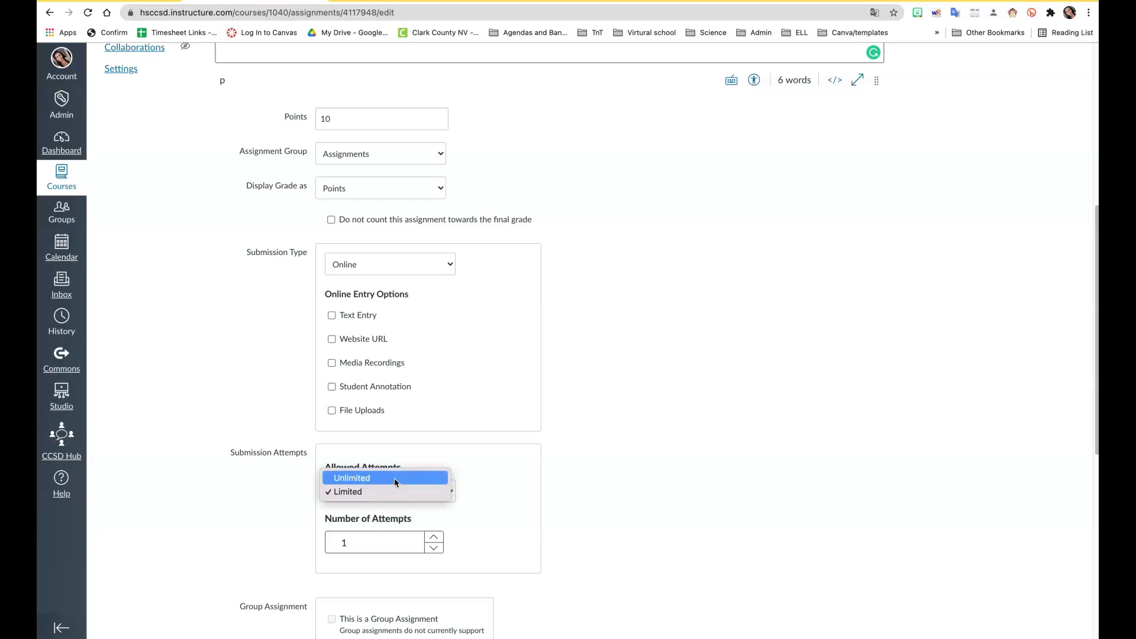
left_click(394, 476)
scroll(205, 509, "down", 6)
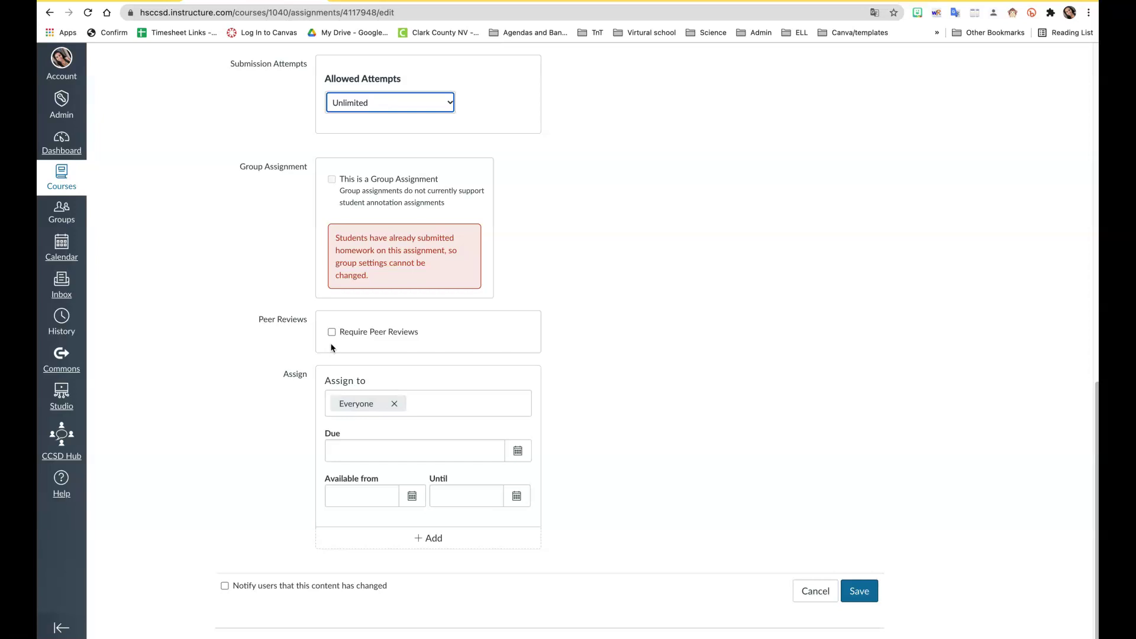
Turn on Require Peer Reviews, keeping manual assignment and non-anonymous reviews.
left_click(332, 332)
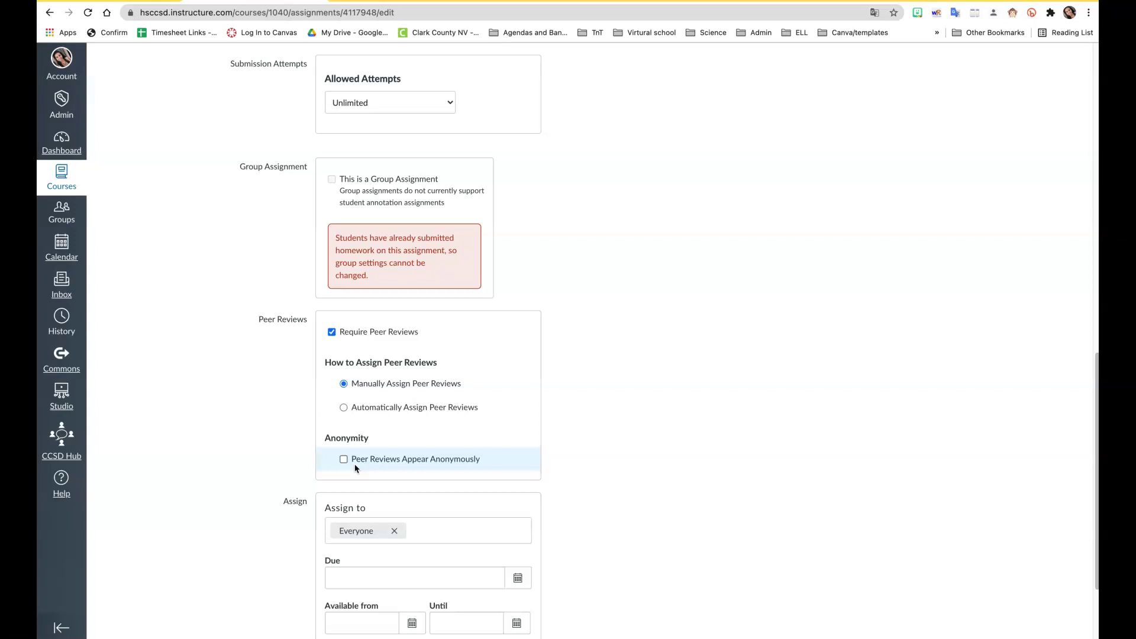
scroll(401, 518, "down", 2)
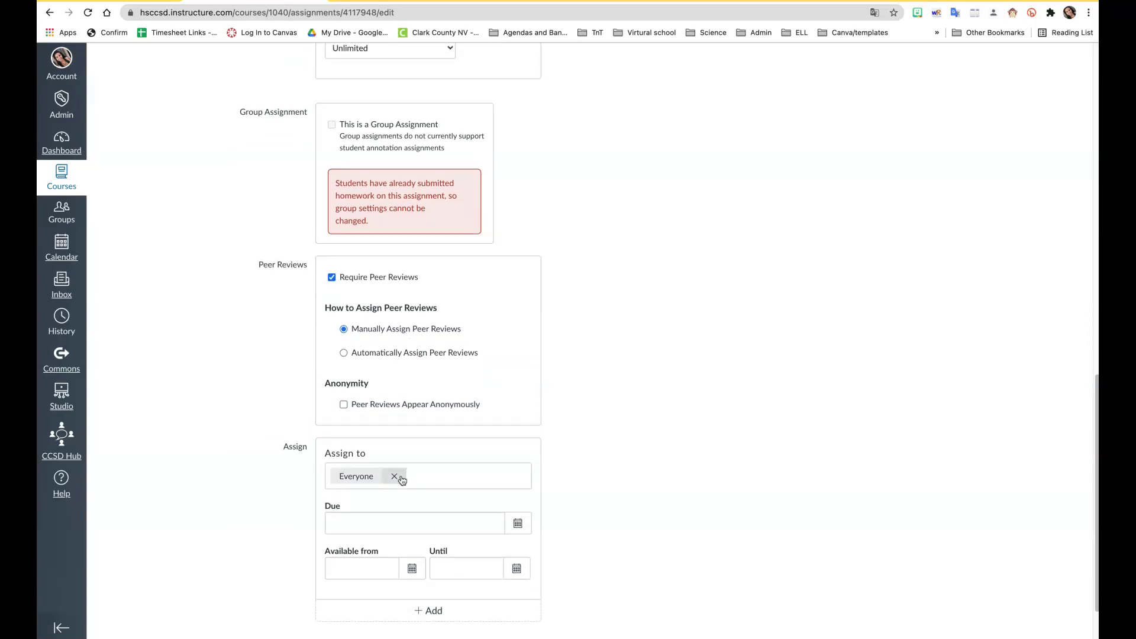
Replace the Everyone assignee with one specific student.
left_click(394, 477)
scroll(421, 574, "down", 1)
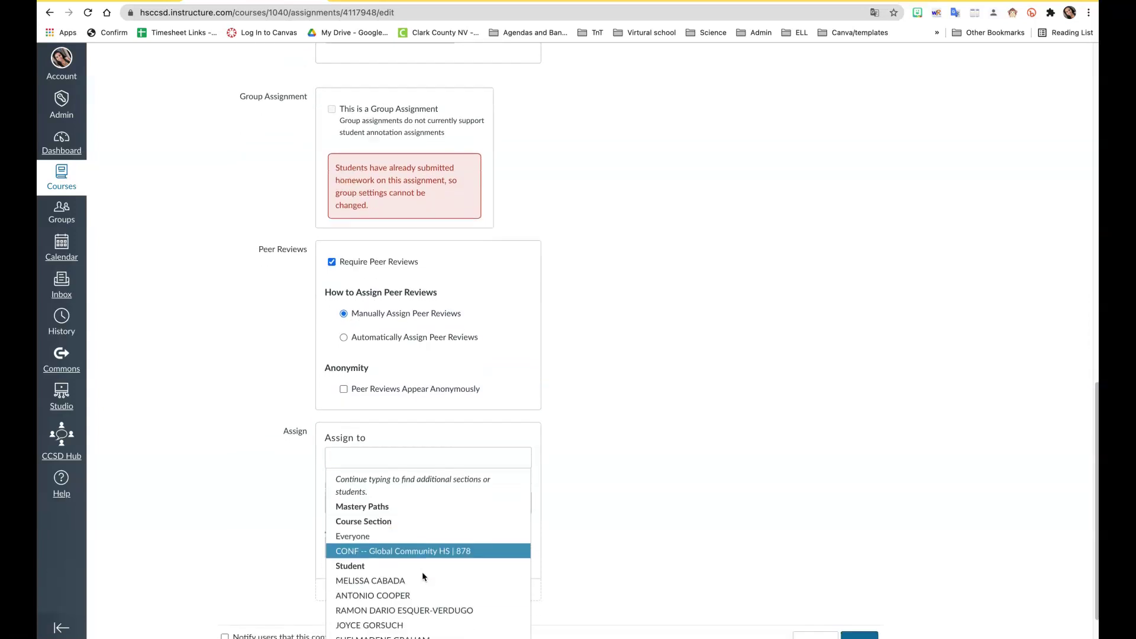
scroll(422, 575, "down", 2)
left_click(379, 529)
left_click(419, 416)
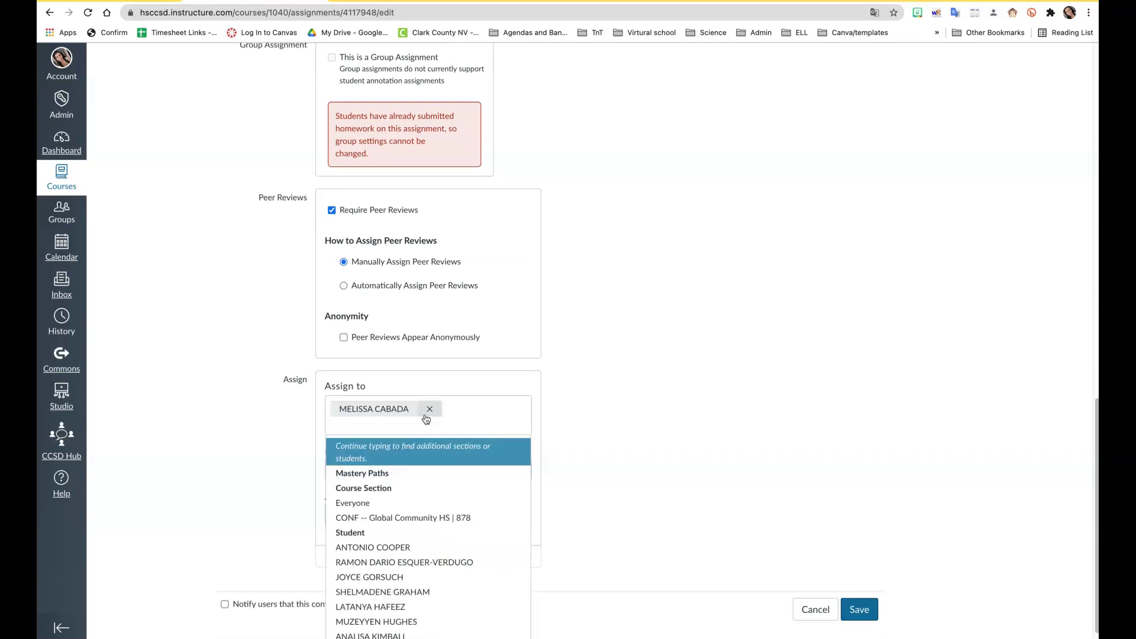
left_click(601, 418)
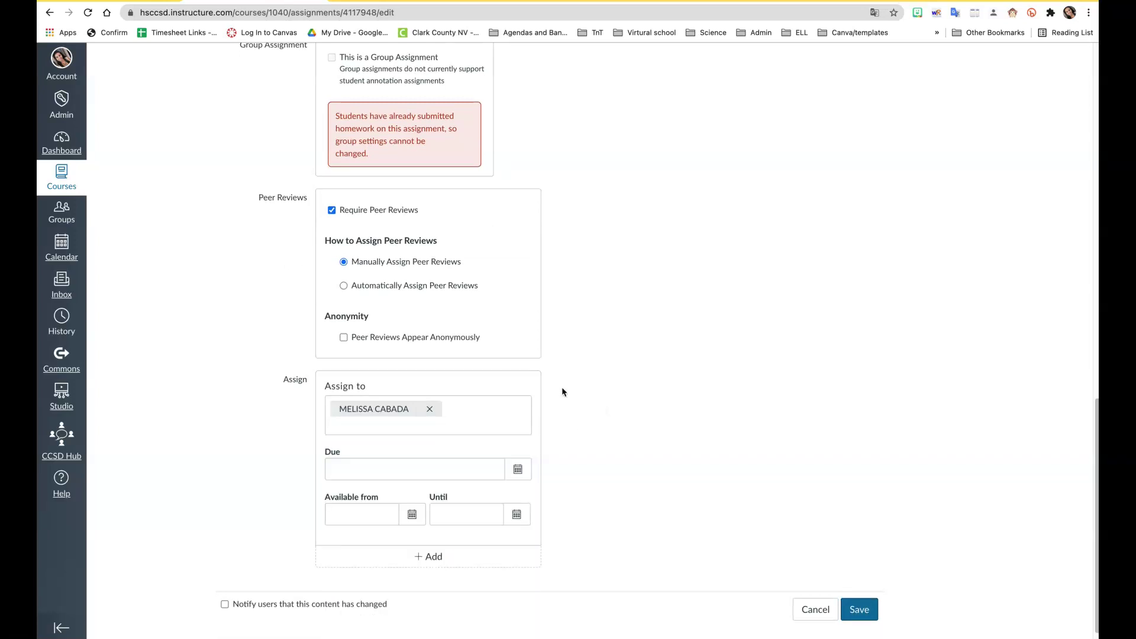
Add a second assignee row for a different student.
left_click(412, 562)
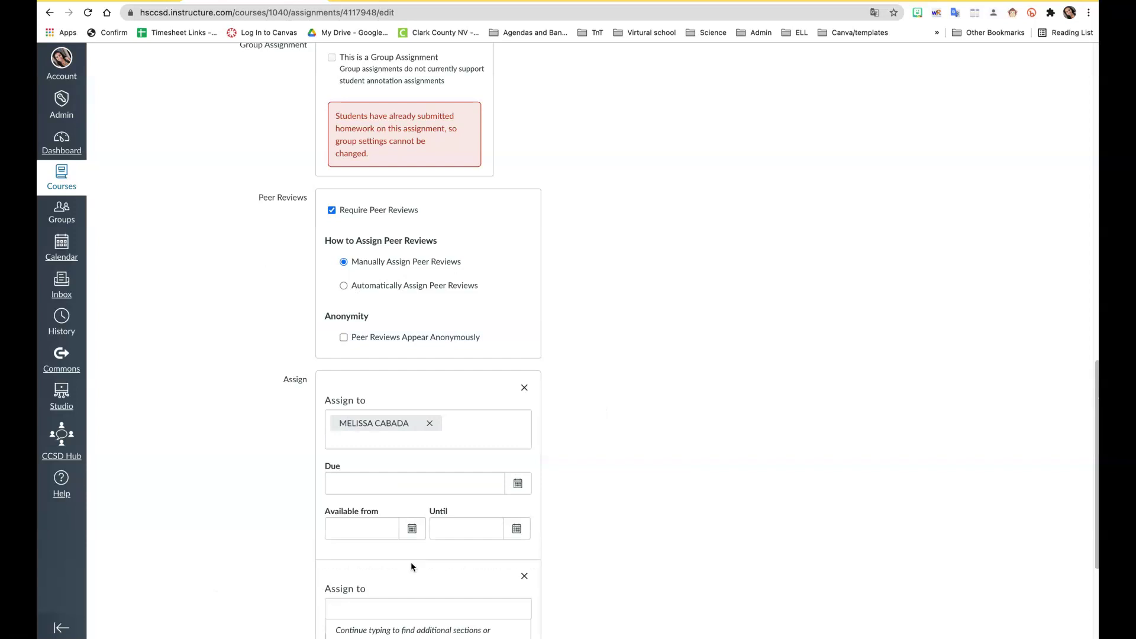
scroll(410, 563, "down", 2)
scroll(408, 622, "down", 4)
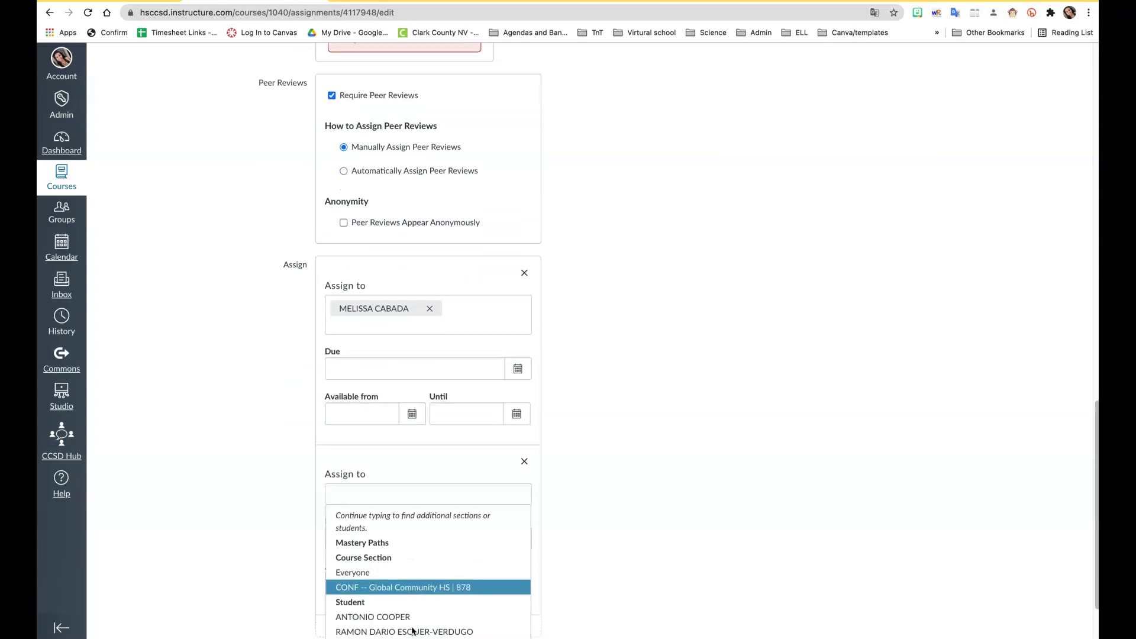
left_click(414, 559)
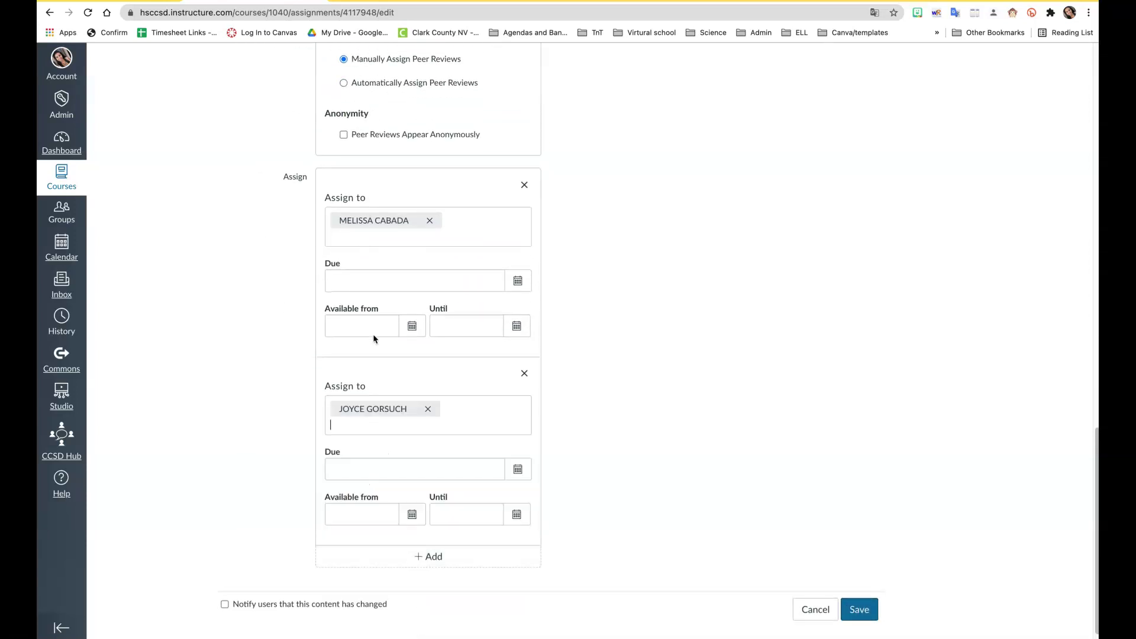
Set the first student's due date to Aug 14 and the second's to Aug 16.
left_click(517, 281)
left_click(456, 357)
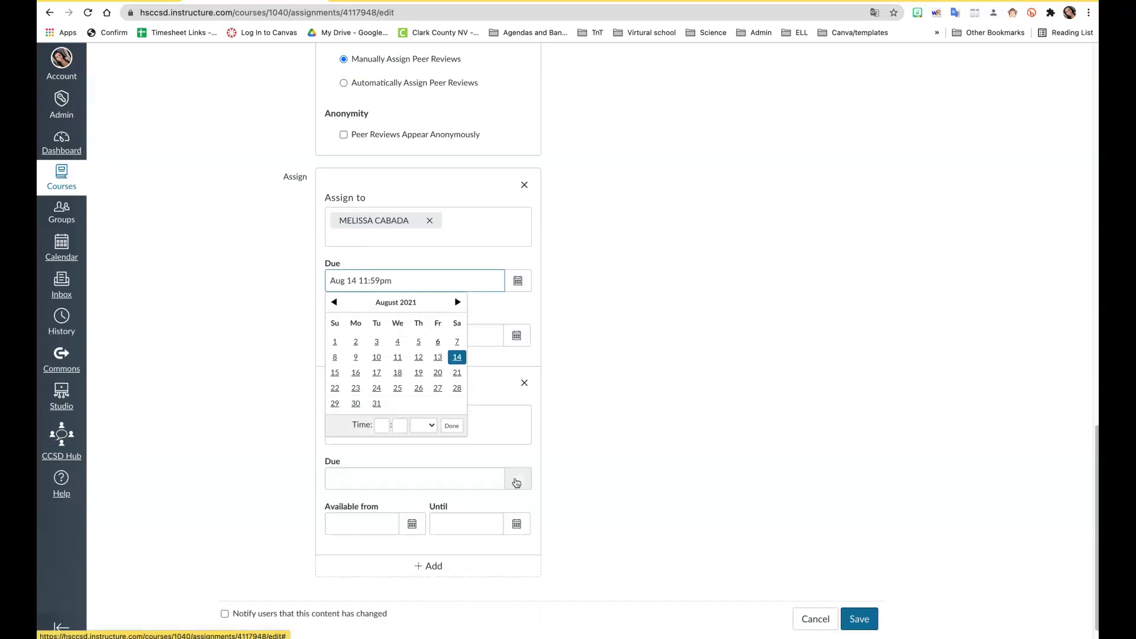
left_click(581, 457)
left_click(521, 479)
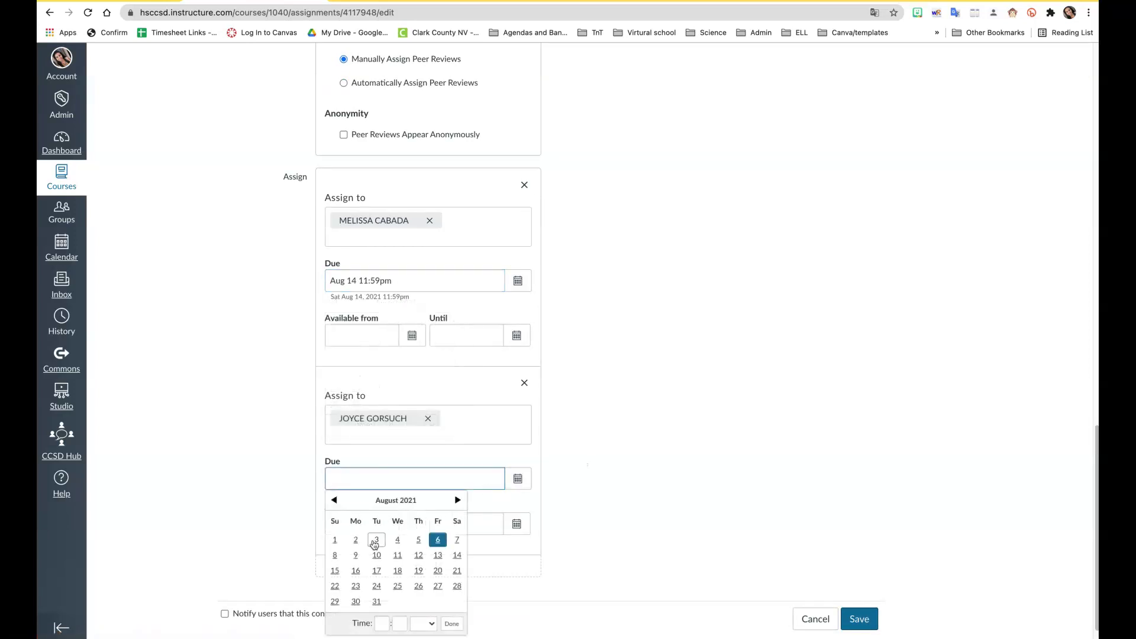
left_click(356, 572)
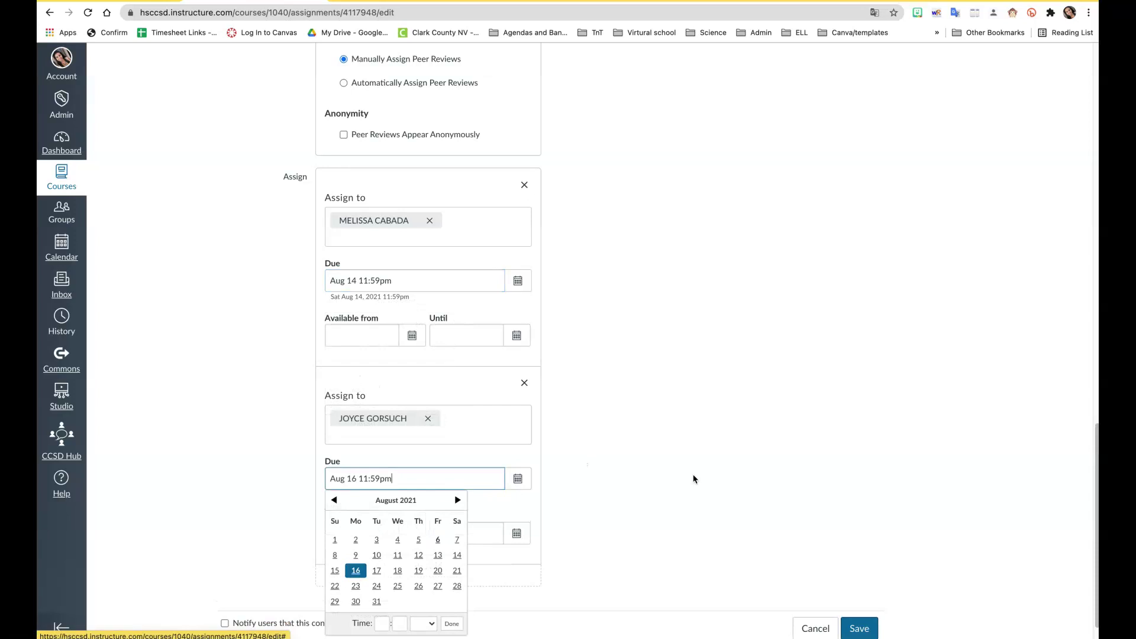
left_click(655, 477)
Add third and fourth assignee rows.
scroll(645, 478, "down", 1)
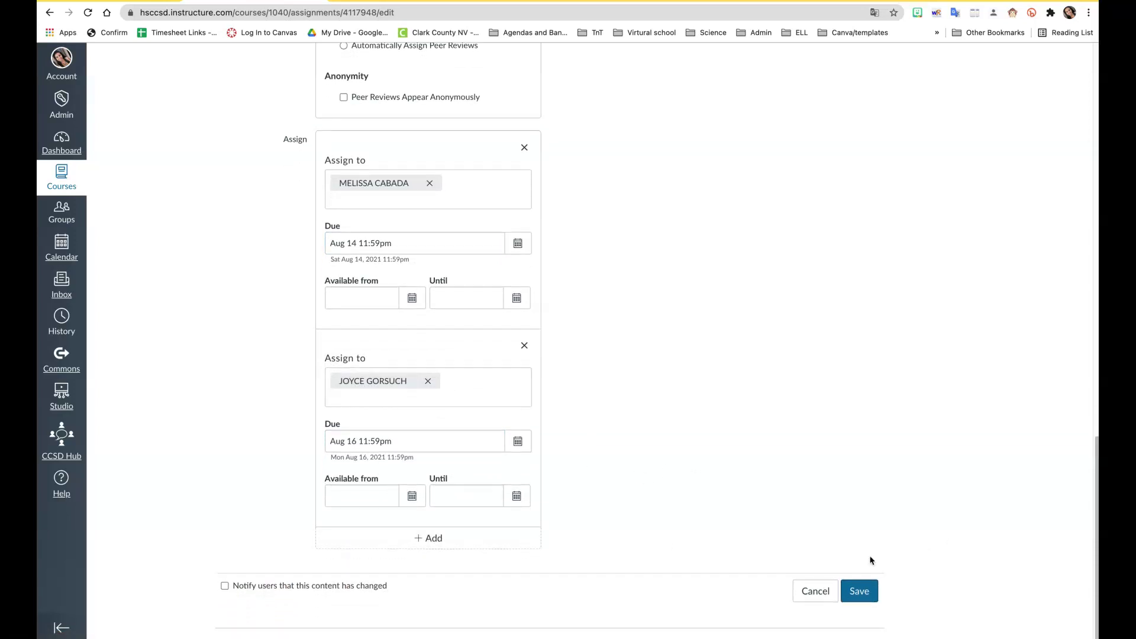
left_click(421, 539)
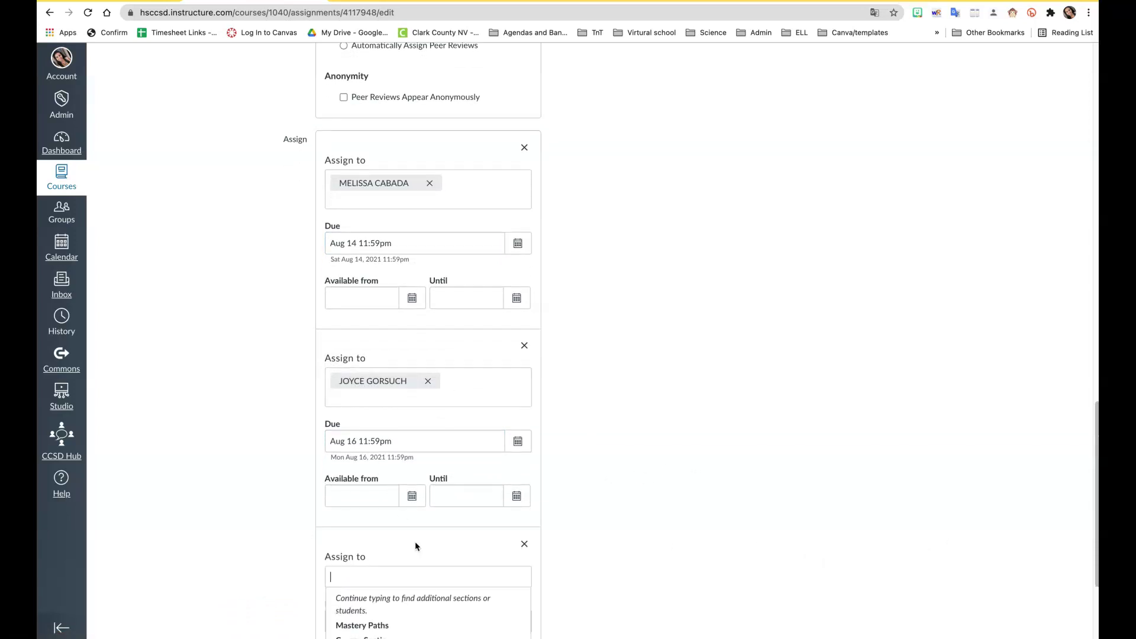
left_click(385, 552)
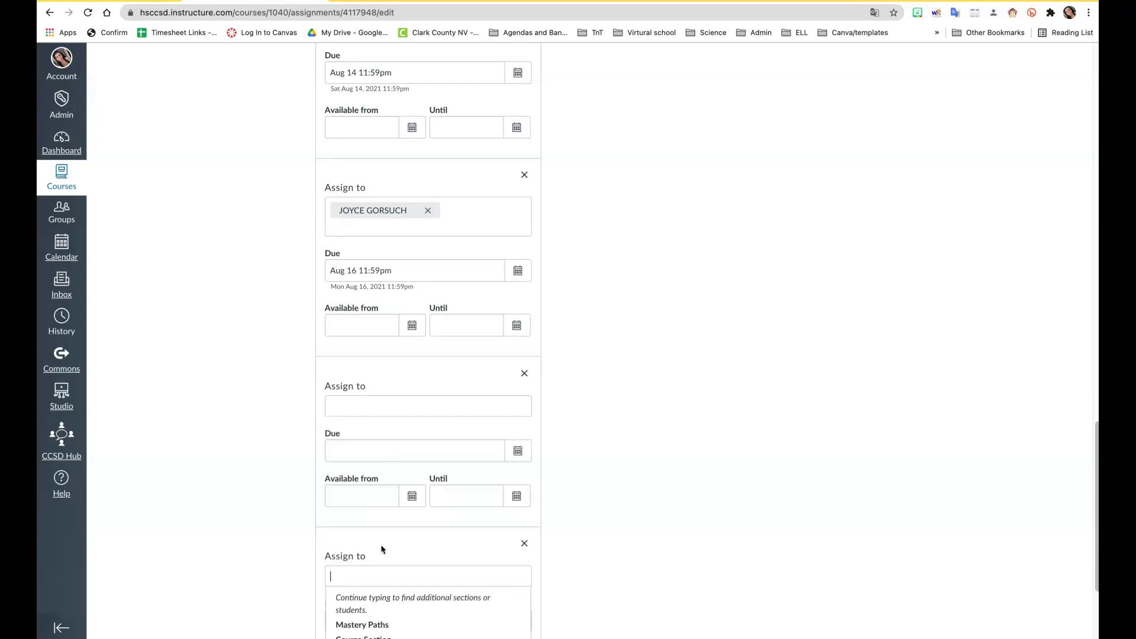
Select all of the 'Direction' description text and delete it, leaving the editor empty.
scroll(380, 549, "up", 20)
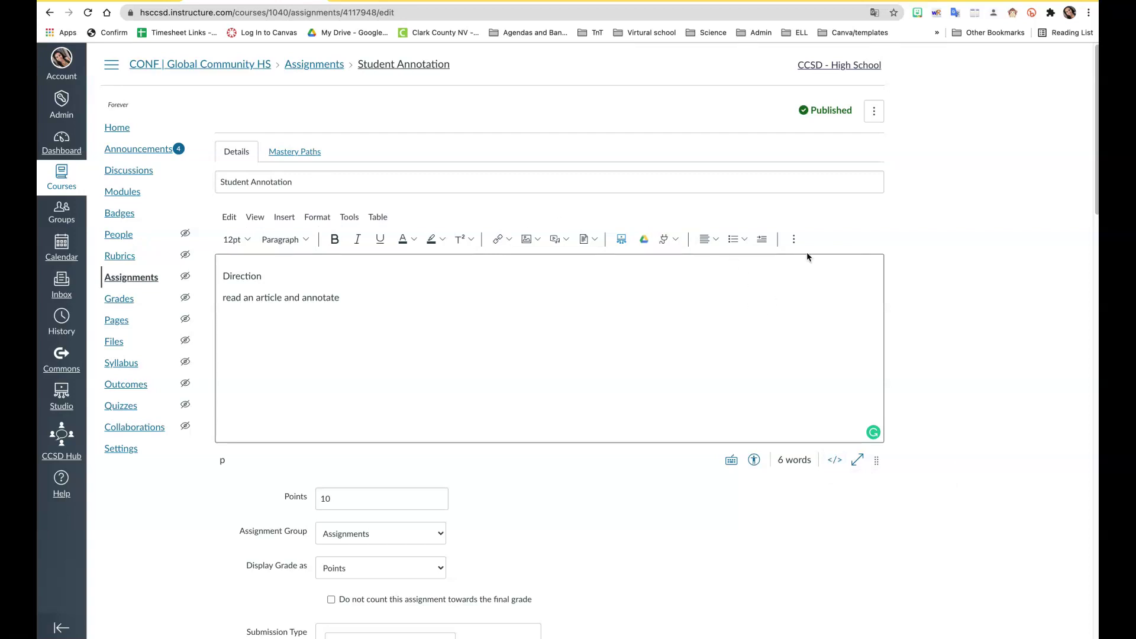
left_click(795, 239)
left_click(660, 334)
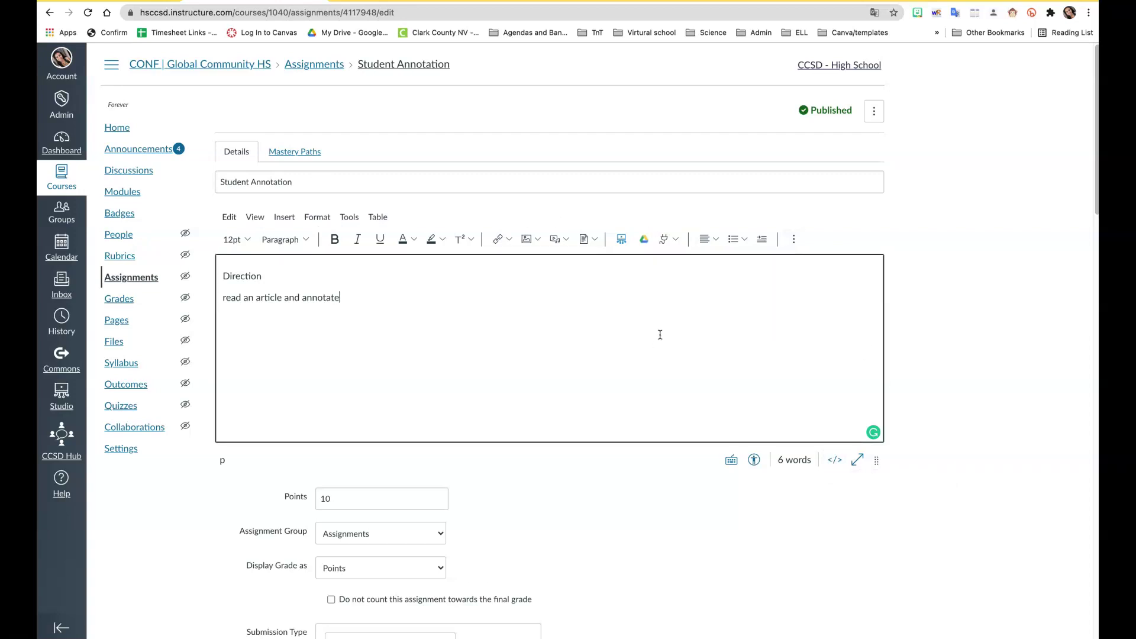
key("super+a")
key("BackSpace")
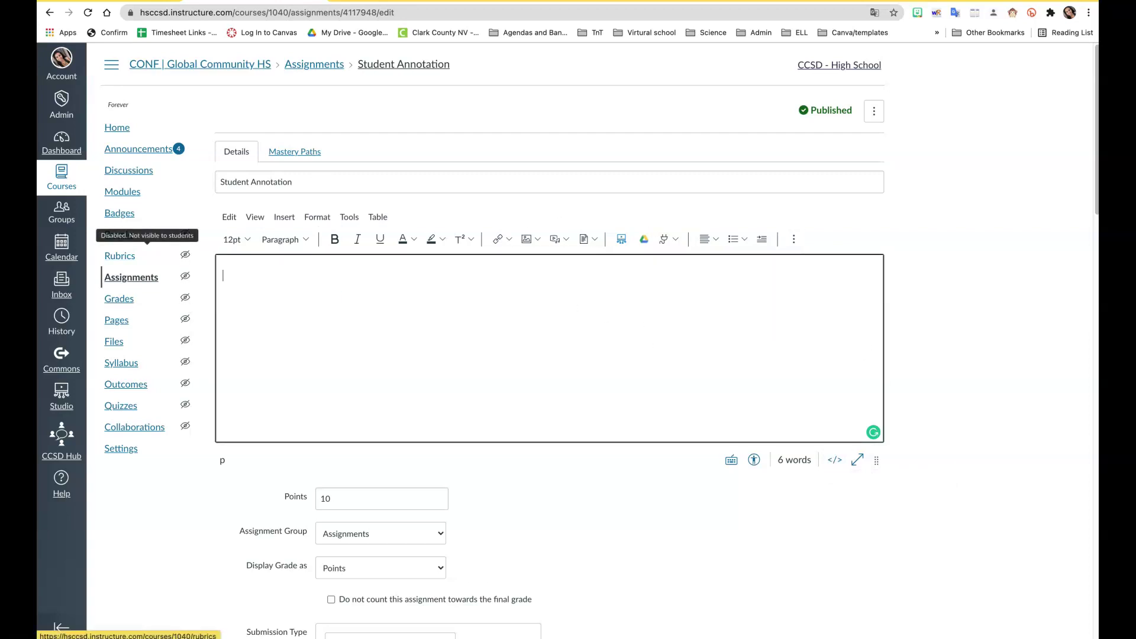